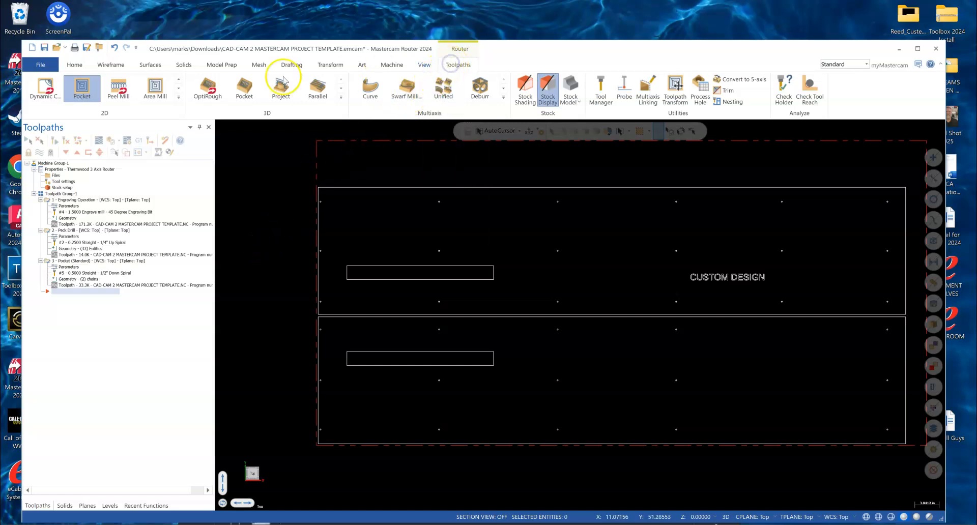
Step: Start a 2D contour toolpath and chain the outer rectangles of the lower and upper panels
{"action": "left_click", "coordinate": [178, 97]}
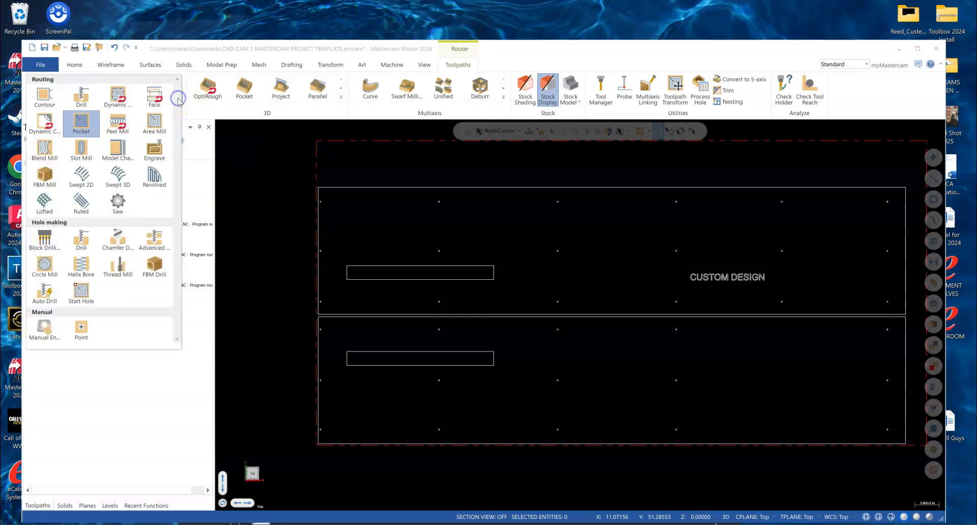
{"action": "left_click", "coordinate": [45, 96]}
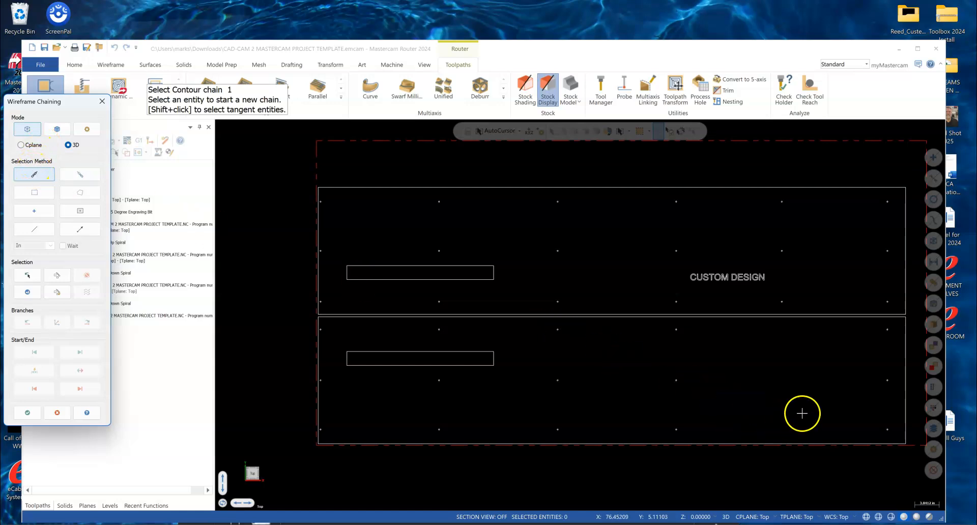
{"action": "left_click", "coordinate": [877, 445]}
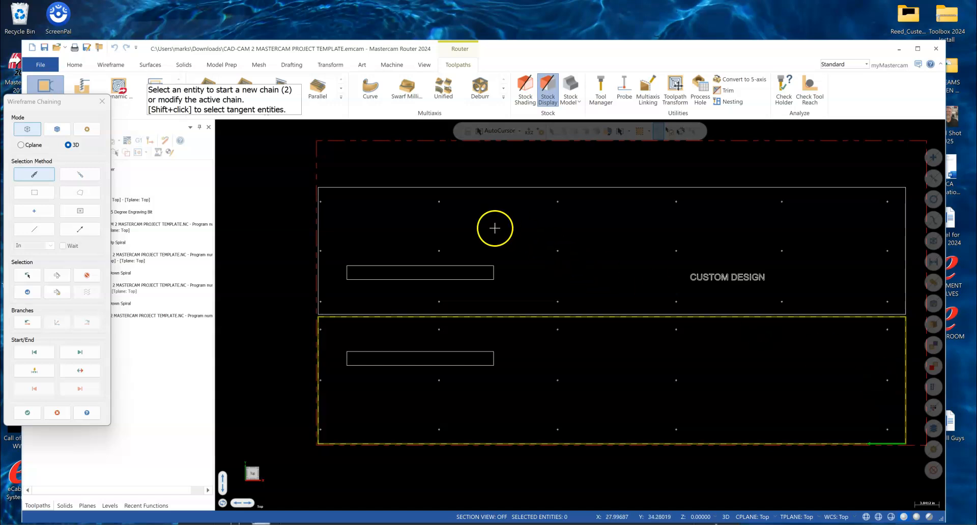
{"action": "left_click", "coordinate": [336, 188]}
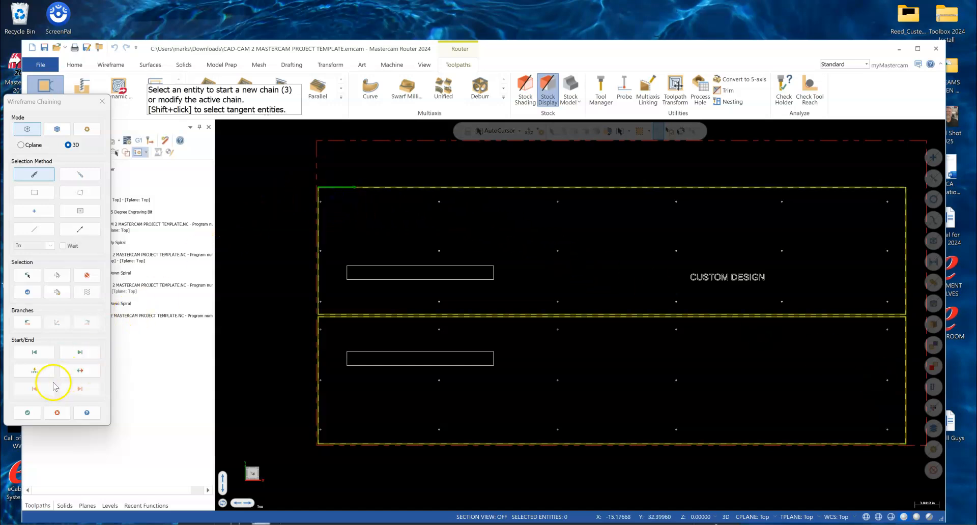
{"action": "left_click", "coordinate": [27, 413]}
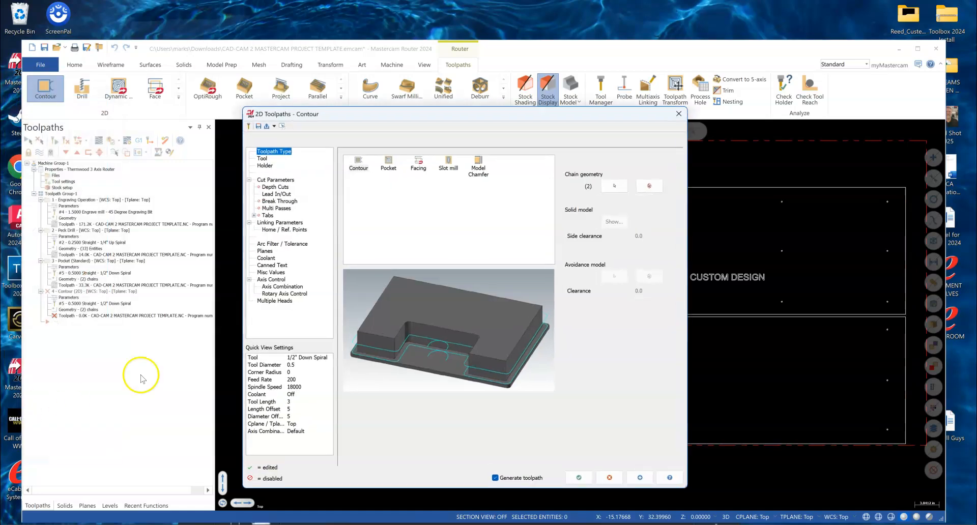
Step: Create a flat endmill for the contour with a cutting diameter of 0.375 and an overall length of 3
{"action": "left_click", "coordinate": [263, 159]}
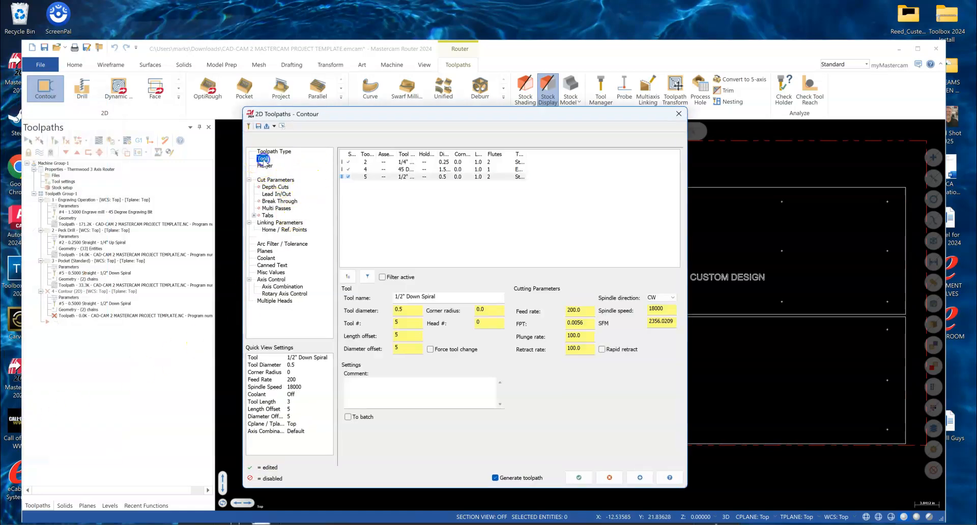
{"action": "right_click", "coordinate": [390, 201]}
{"action": "left_click", "coordinate": [407, 214]}
{"action": "left_click", "coordinate": [252, 158]}
{"action": "left_click", "coordinate": [508, 354]}
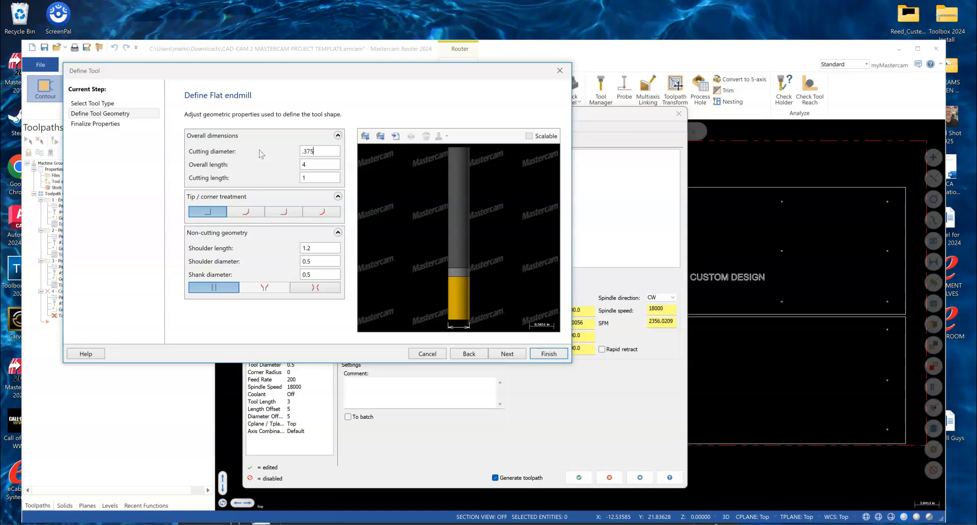
{"action": "type", "text": ".375"}
{"action": "key", "text": "Tab"}
{"action": "type", "text": "3"}
{"action": "key", "text": "Tab"}
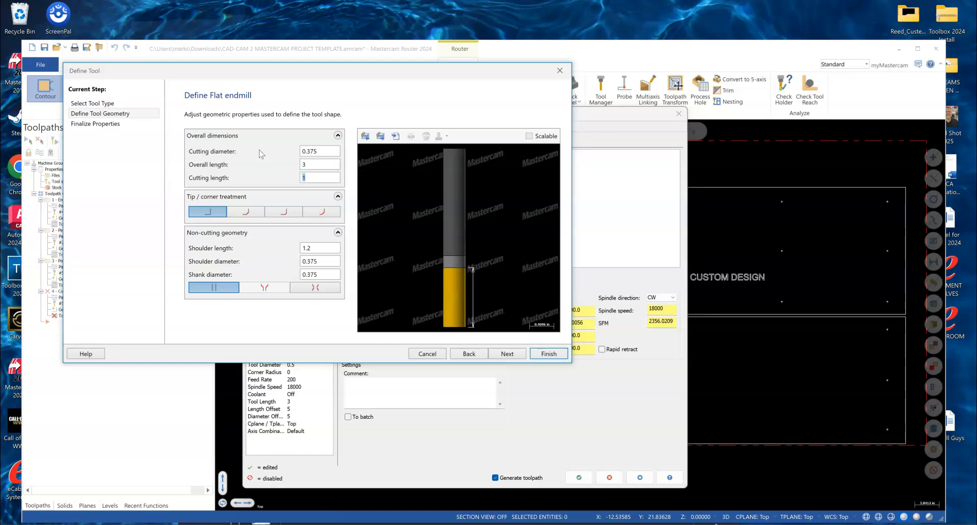
{"action": "key", "text": "Tab"}
{"action": "key", "text": "Tab"}
{"action": "key", "text": "Tab"}
{"action": "key", "text": "Tab"}
{"action": "key", "text": "Tab"}
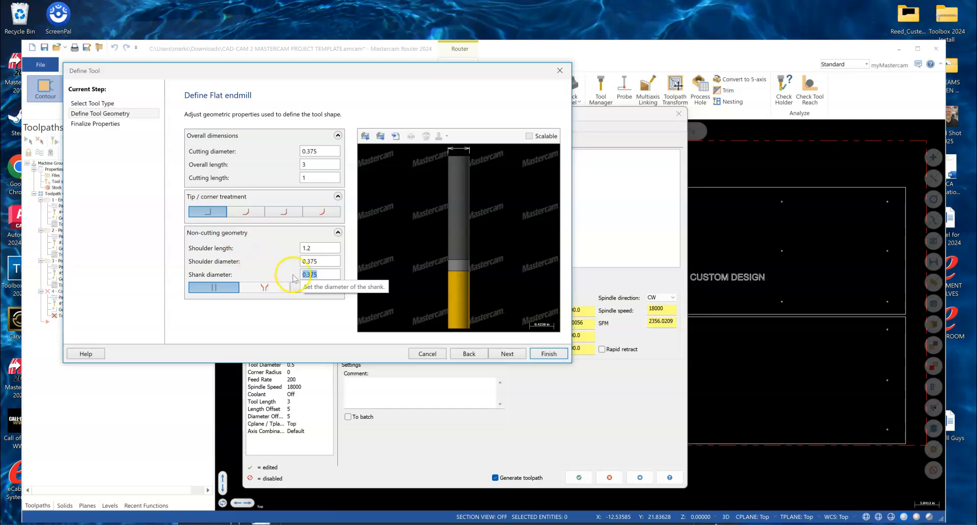
Step: Give the tool 2 flutes, feed rate 250, plunge rate 150, retract rate 1500 and spindle speed 18000, and name it 3/8" Compression
{"action": "left_click", "coordinate": [496, 354]}
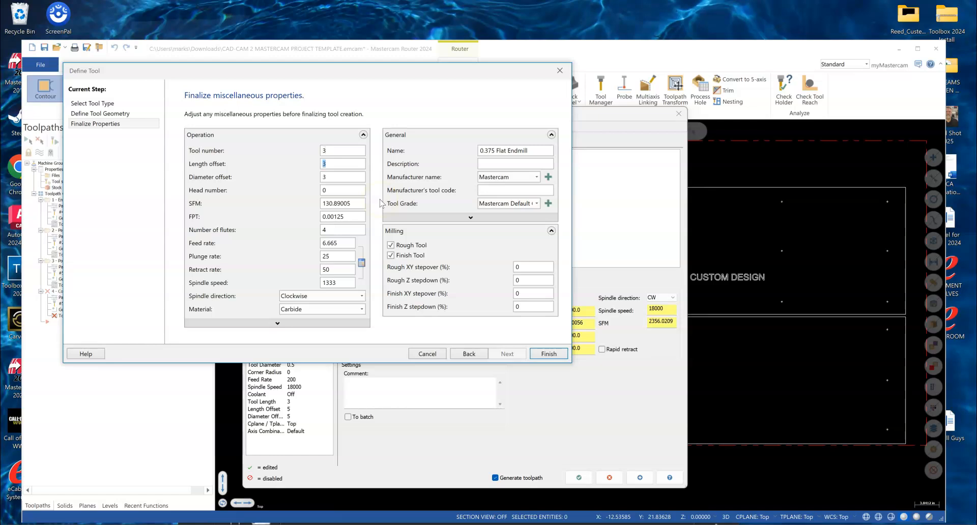
{"action": "key", "text": "Tab"}
{"action": "key", "text": "Tab"}
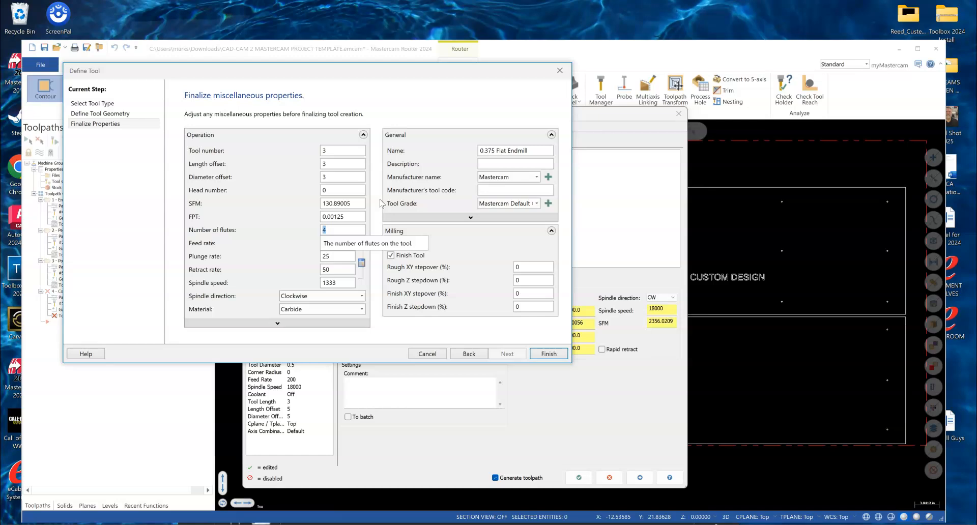
{"action": "type", "text": "22"}
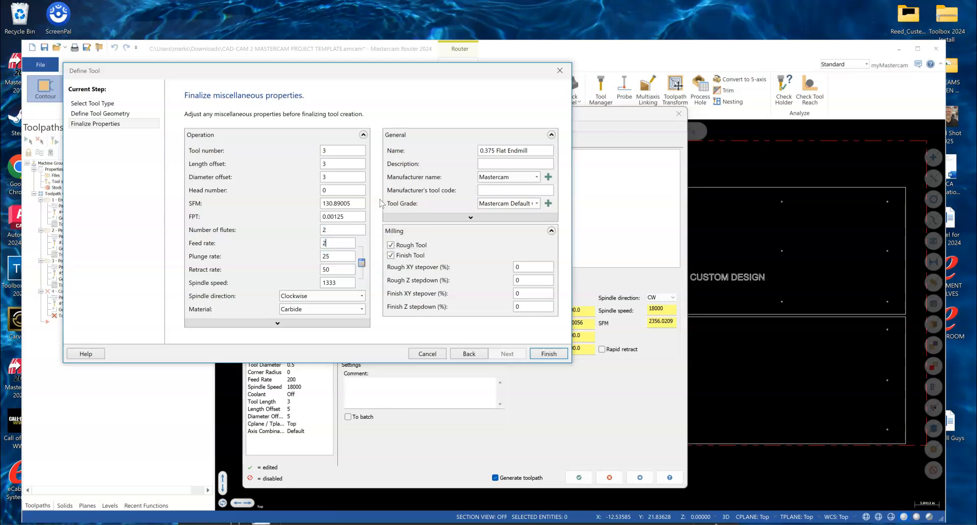
{"action": "type", "text": "1"}
{"action": "left_click_drag", "start_coordinate": [531, 151], "coordinate": [434, 151]}
{"action": "type", "text": "3/8\" Compression"}
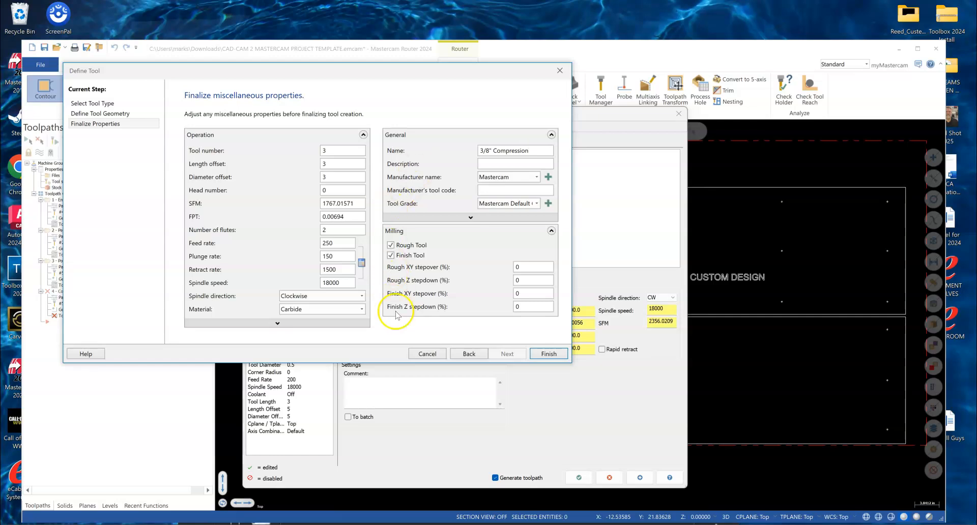
{"action": "left_click", "coordinate": [548, 354]}
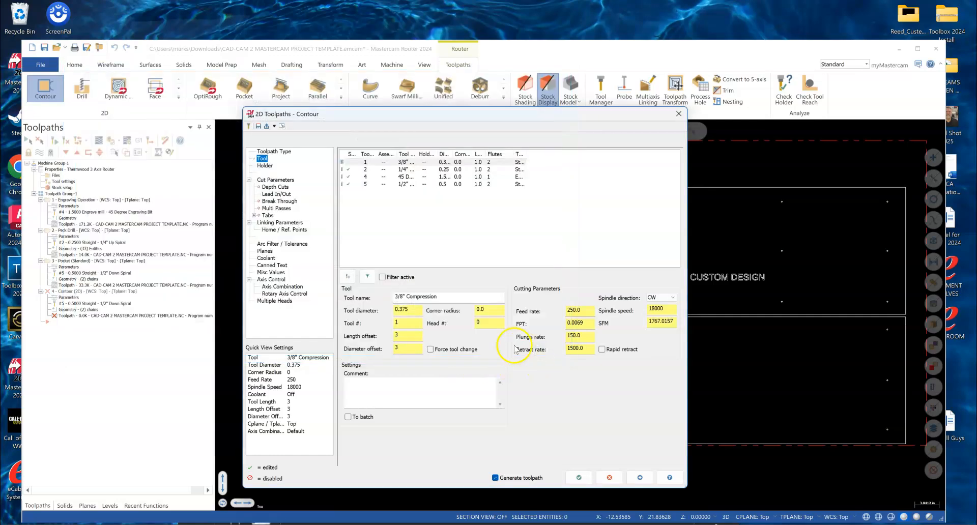
Step: Edit the 3/8" Compression tool and set its tool number to 3
{"action": "left_click", "coordinate": [400, 160]}
{"action": "right_click", "coordinate": [401, 161]}
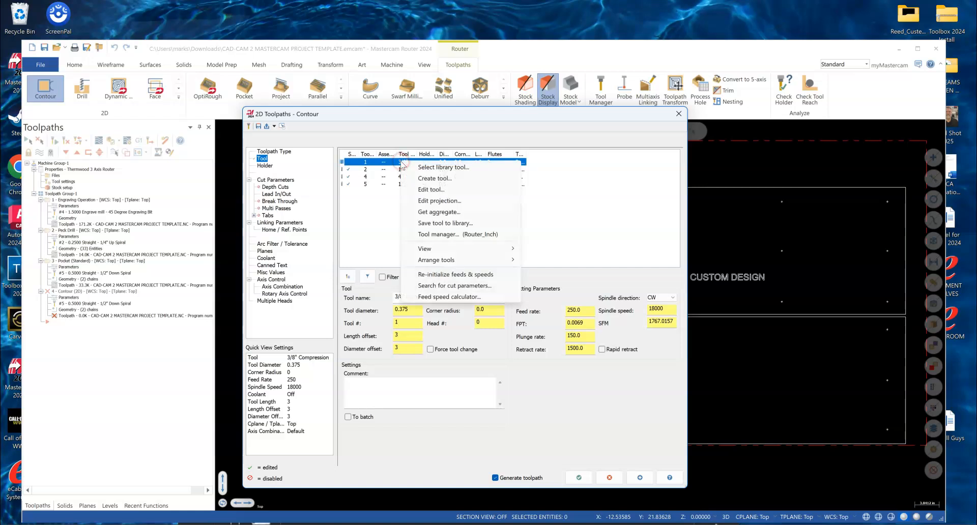
{"action": "left_click", "coordinate": [428, 191]}
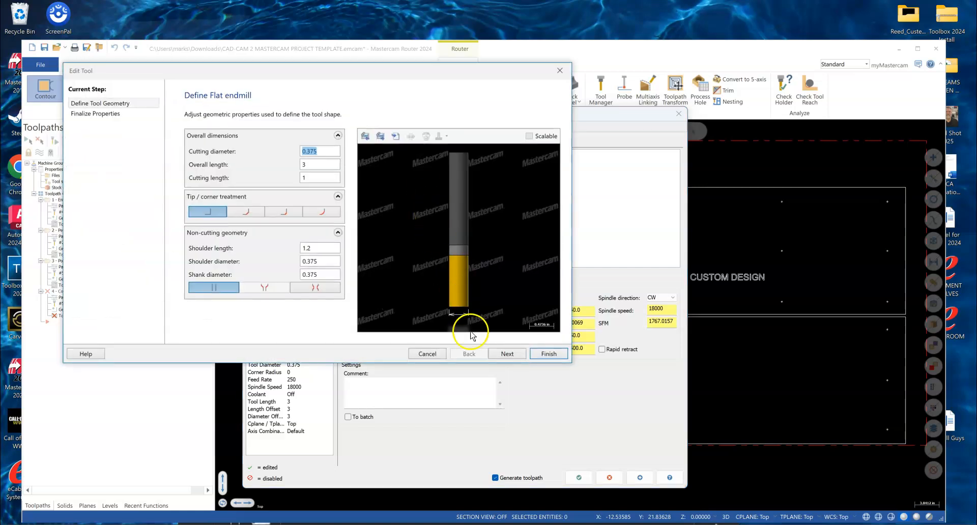
{"action": "left_click", "coordinate": [506, 353]}
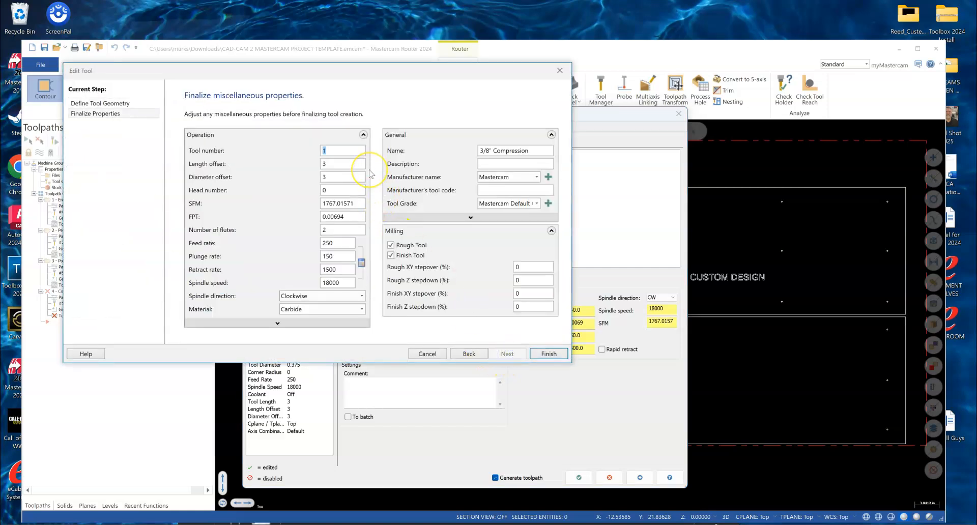
{"action": "left_click", "coordinate": [548, 355]}
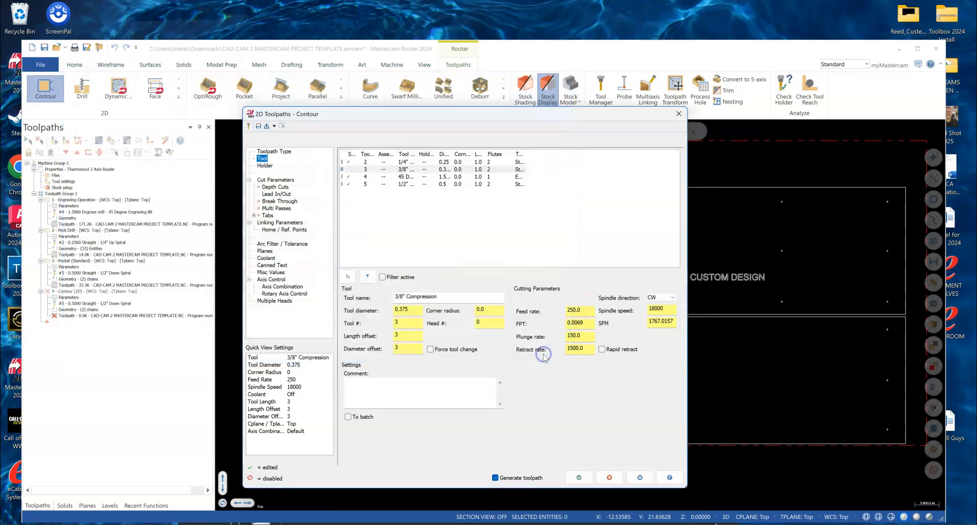
Step: Set the contour's stock to leave on floors to 0.02 and turn off lead in/out
{"action": "left_click", "coordinate": [279, 180]}
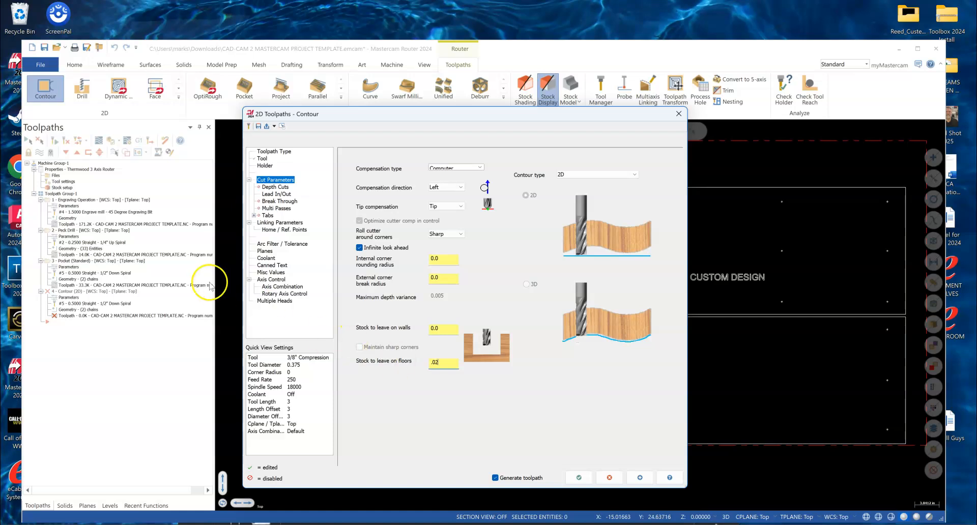
{"action": "left_click", "coordinate": [271, 188]}
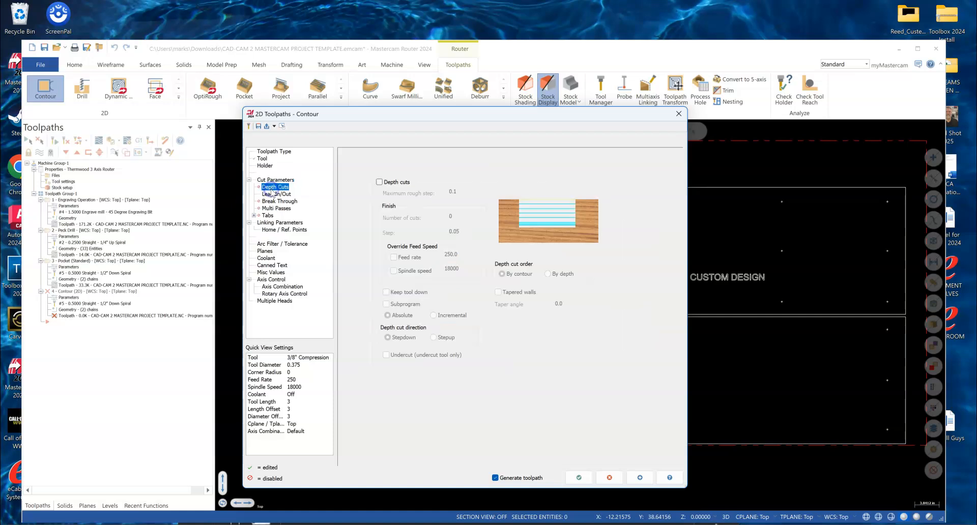
{"action": "left_click", "coordinate": [274, 194]}
{"action": "left_click", "coordinate": [347, 153]}
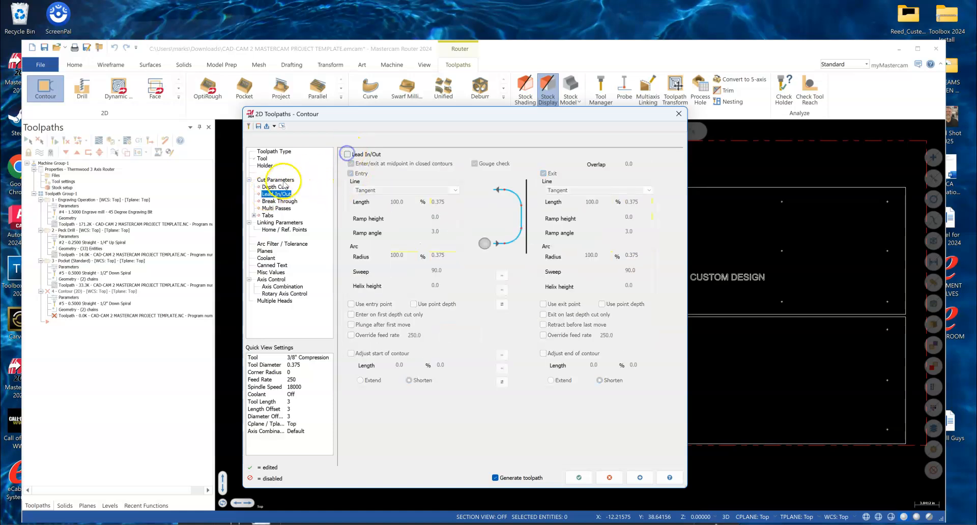
Step: Make the linking heights absolute, with retract 0.5, feed plane 0.5, top of stock 0.0 and depth -0.75, and generate the contour toolpath
{"action": "left_click", "coordinate": [271, 224]}
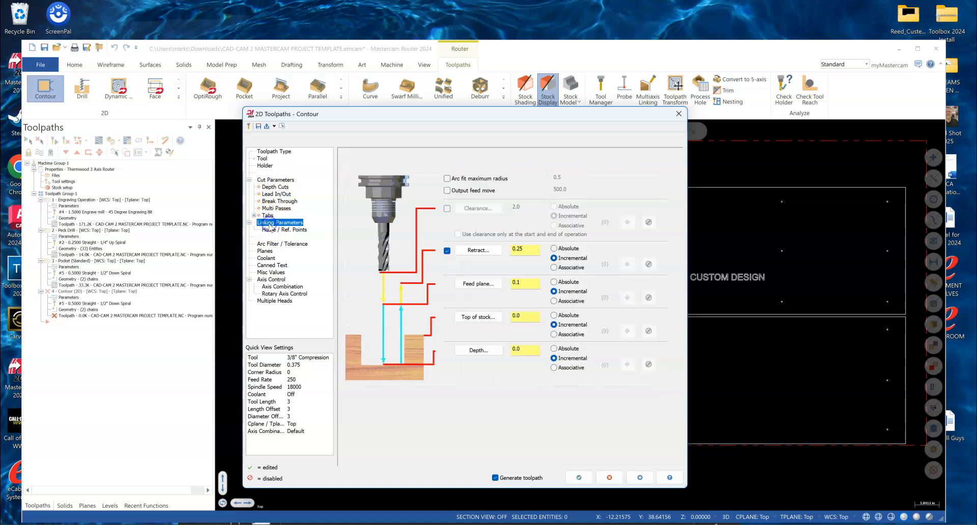
{"action": "left_click", "coordinate": [555, 249]}
{"action": "left_click", "coordinate": [553, 282]}
{"action": "left_click", "coordinate": [554, 316]}
{"action": "left_click", "coordinate": [557, 350]}
{"action": "left_click_drag", "start_coordinate": [532, 251], "coordinate": [495, 251]}
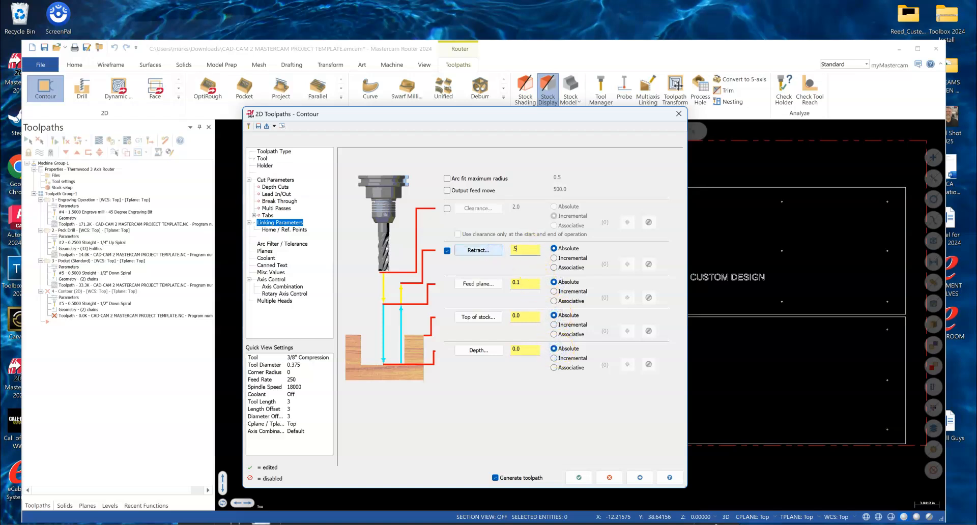
{"action": "left_click_drag", "start_coordinate": [532, 283], "coordinate": [466, 283]}
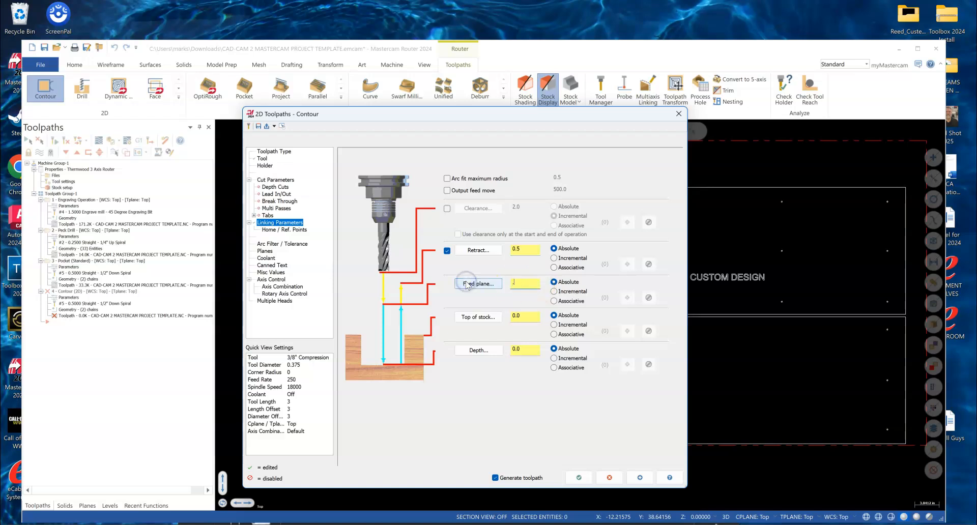
{"action": "left_click_drag", "start_coordinate": [526, 350], "coordinate": [498, 350]}
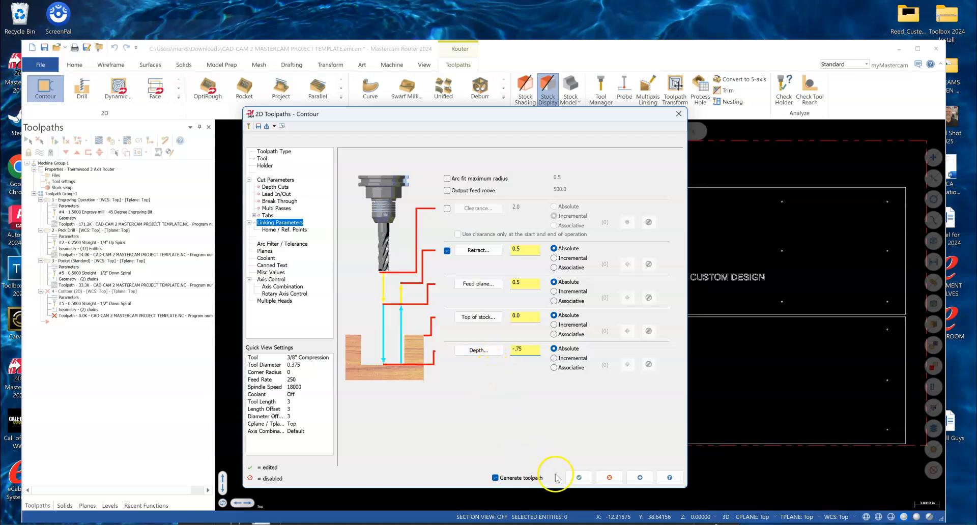
{"action": "left_click", "coordinate": [580, 477]}
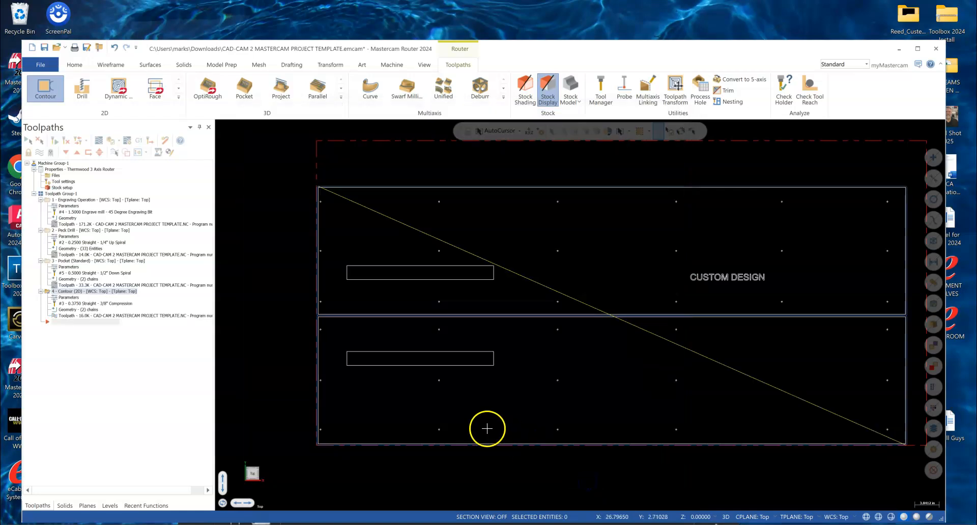
Step: Verify the contour operation by playing its cutting simulation
{"action": "left_click", "coordinate": [109, 142]}
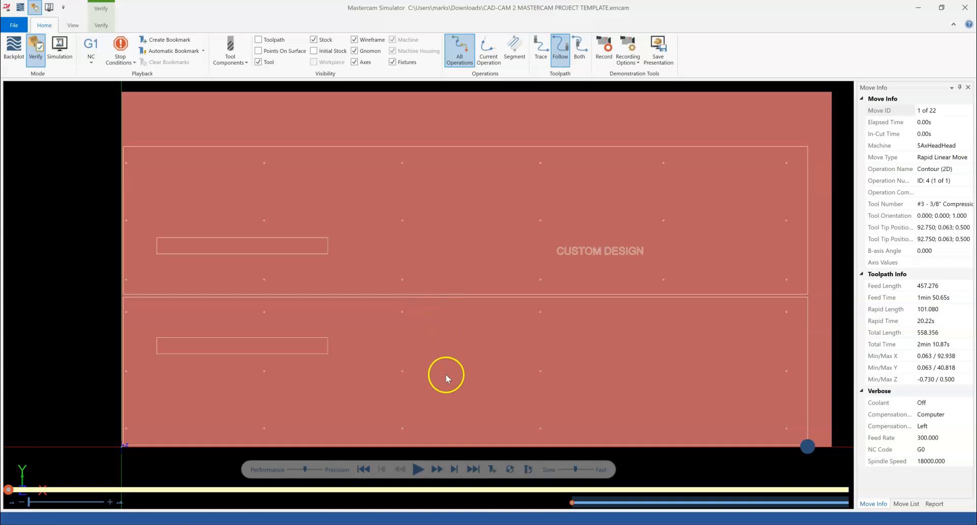
{"action": "left_click", "coordinate": [419, 469]}
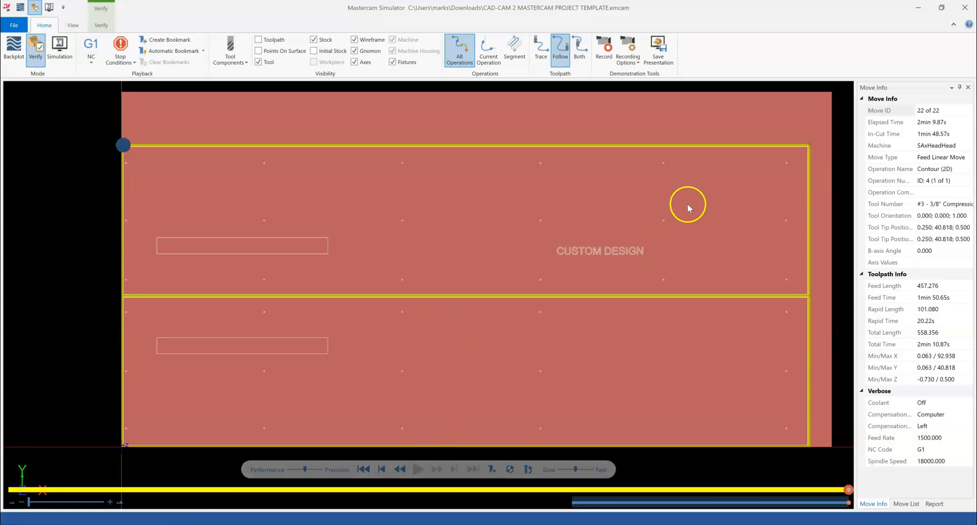
{"action": "left_click", "coordinate": [956, 8]}
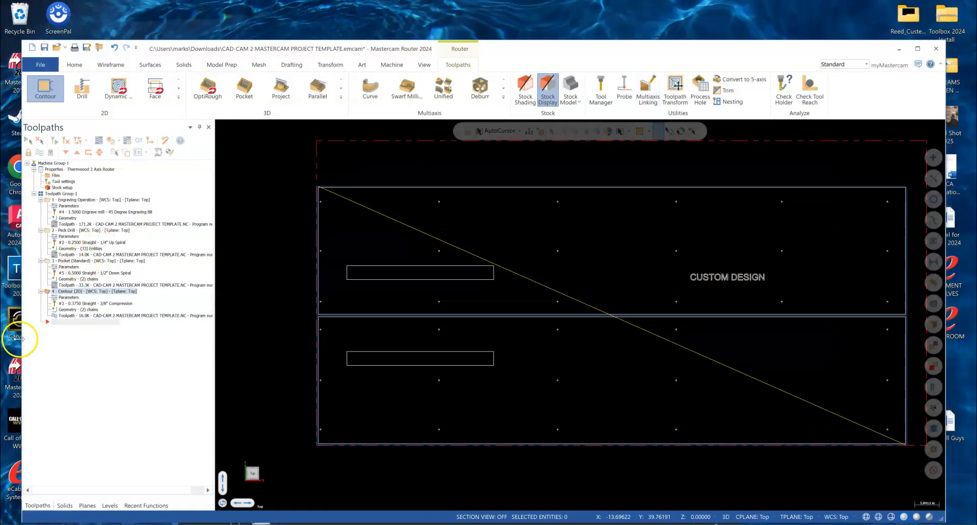
Step: Copy the 2D contour operation after the existing operations in the toolpath group
{"action": "left_click", "coordinate": [49, 293]}
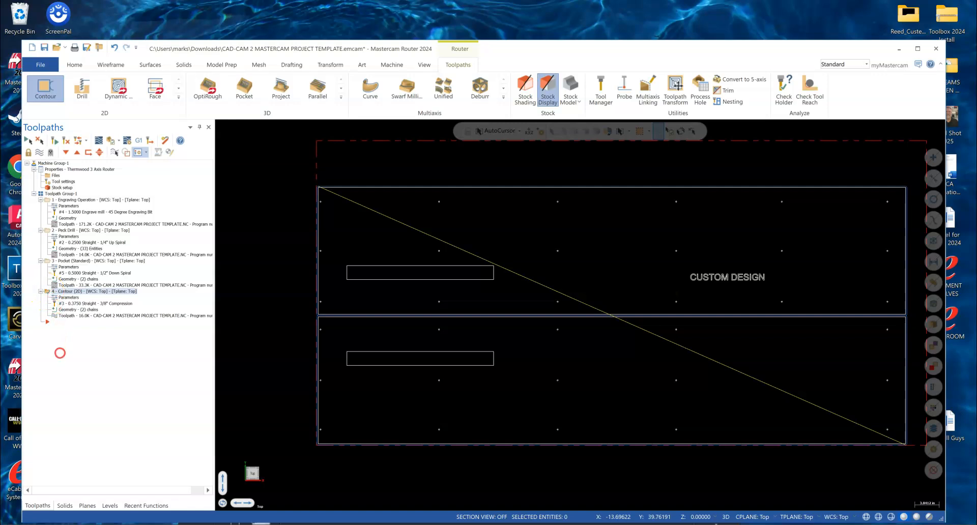
{"action": "right_click", "coordinate": [60, 358]}
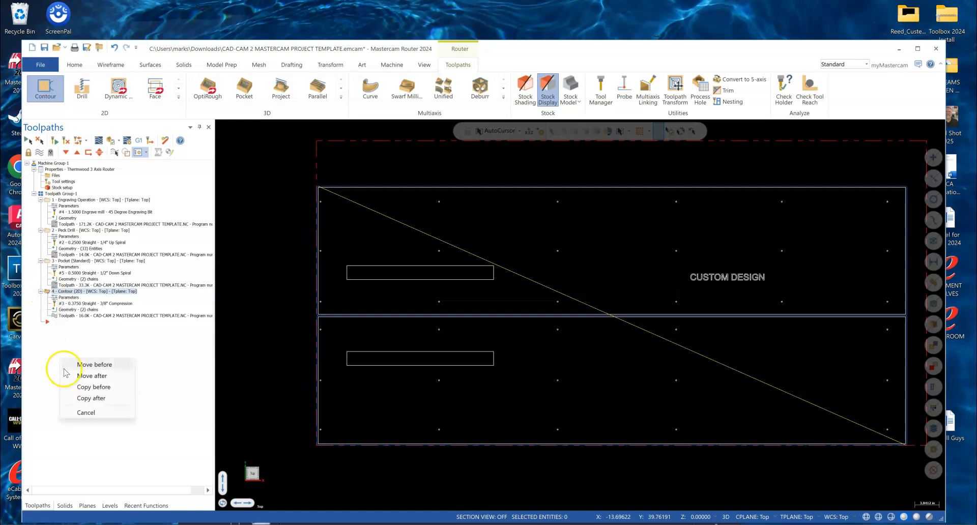
{"action": "left_click", "coordinate": [91, 399]}
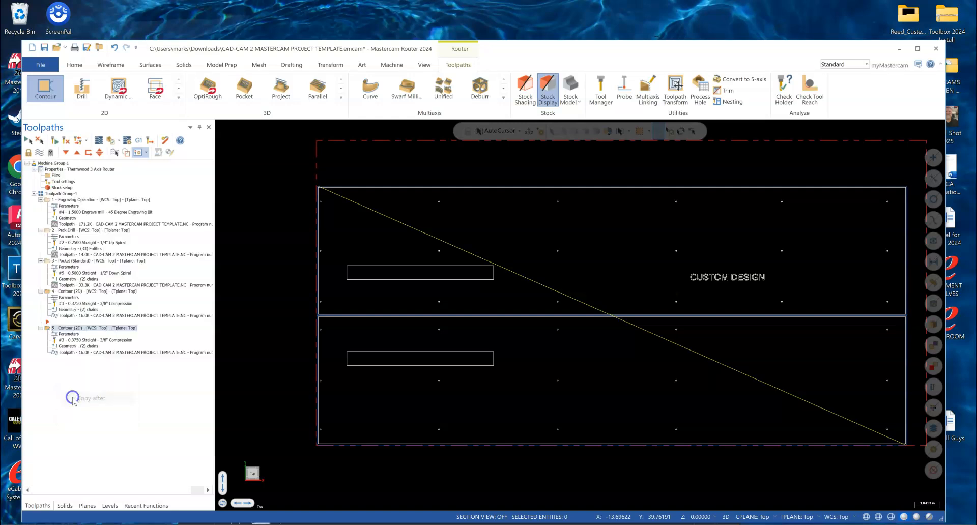
Step: Remove the stock left on floors in the copied contour operation's cut parameters
{"action": "left_click", "coordinate": [53, 336]}
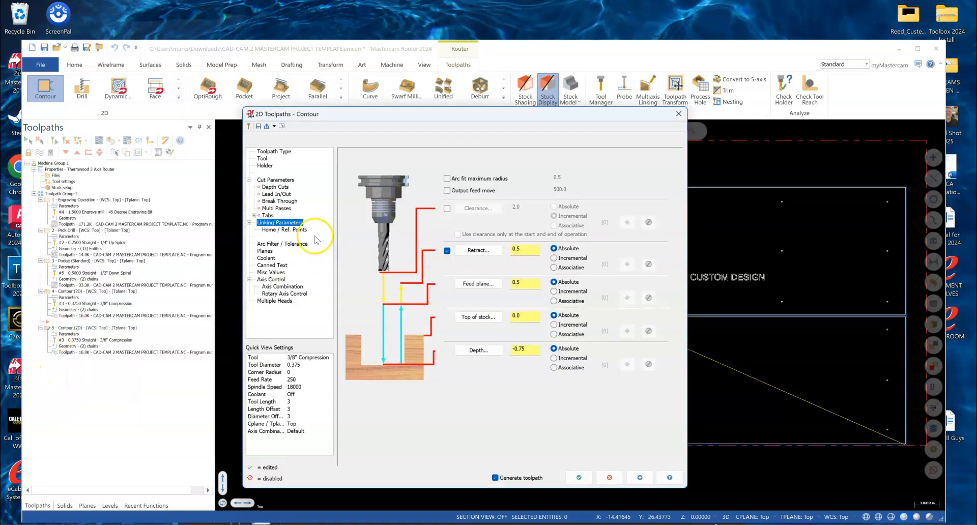
{"action": "left_click", "coordinate": [275, 180]}
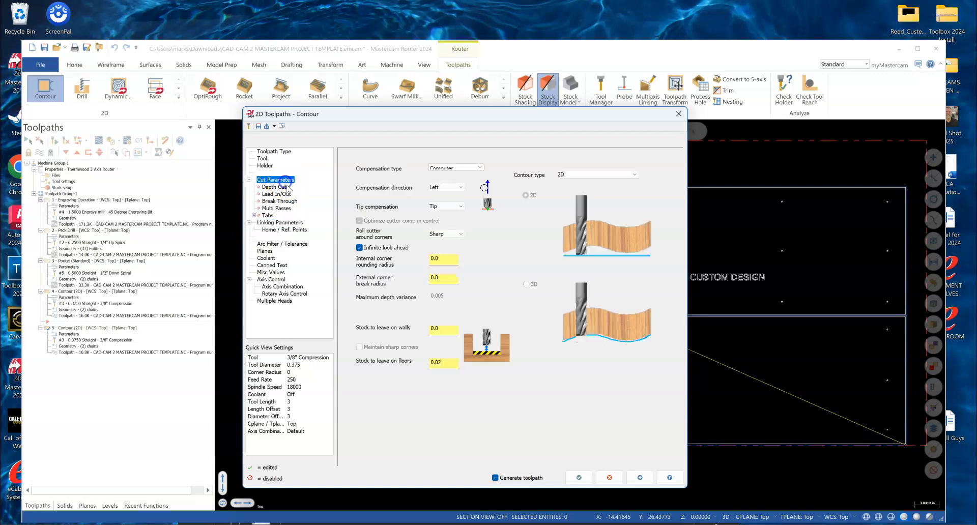
{"action": "double_click", "coordinate": [443, 361]}
{"action": "left_click", "coordinate": [579, 478]}
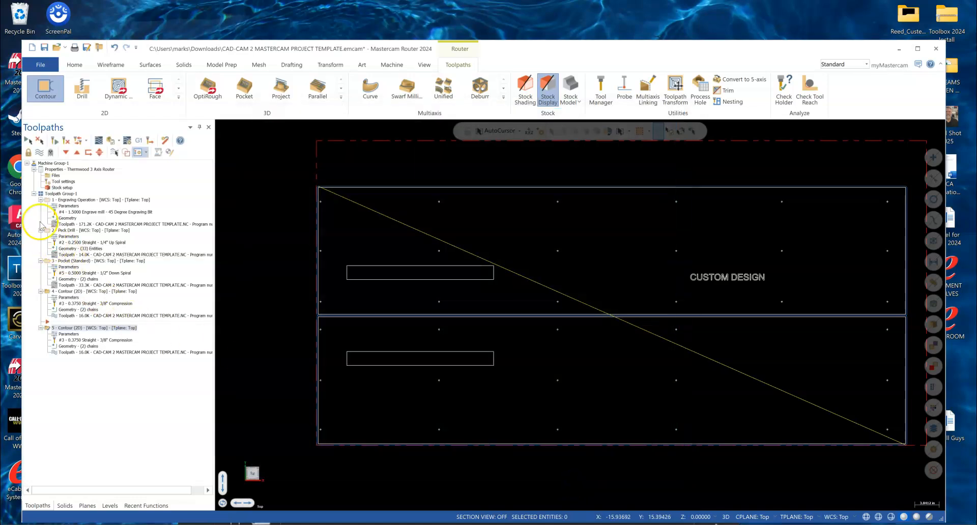
Step: Regenerate all operations in the toolpath group and verify them by playing the complete cutting simulation
{"action": "left_click", "coordinate": [42, 199]}
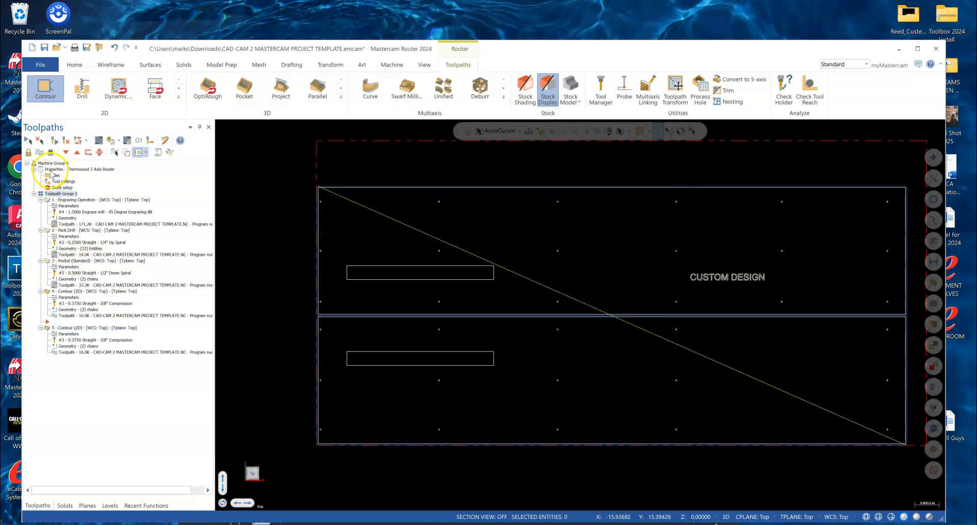
{"action": "left_click", "coordinate": [53, 140]}
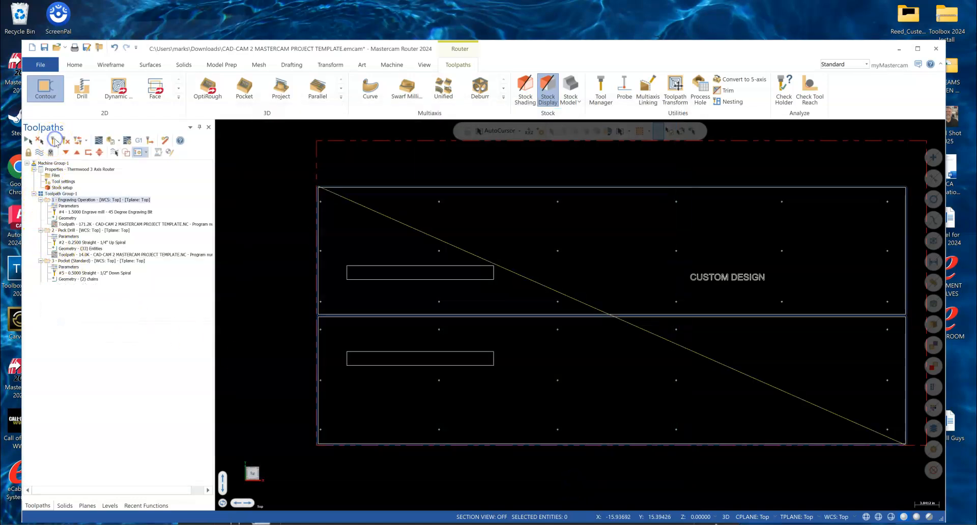
{"action": "left_click", "coordinate": [110, 140]}
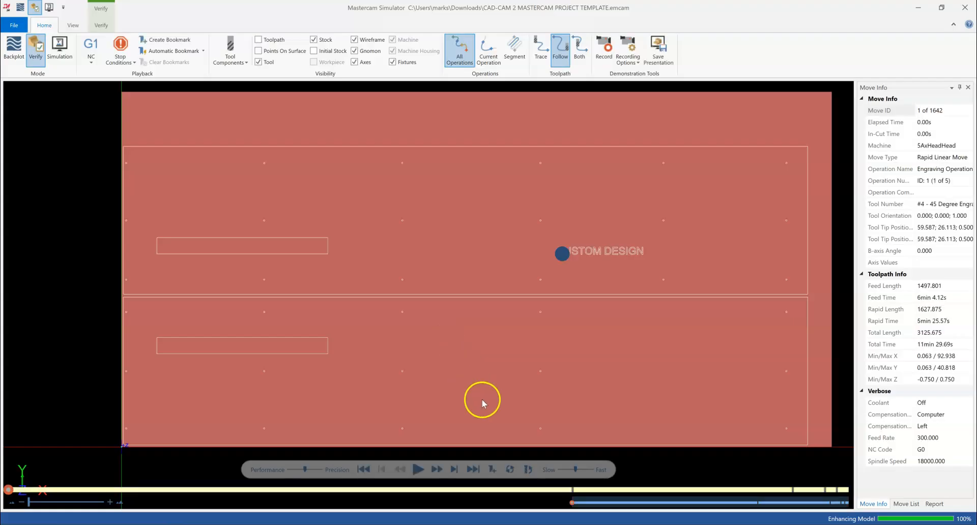
{"action": "left_click", "coordinate": [419, 469]}
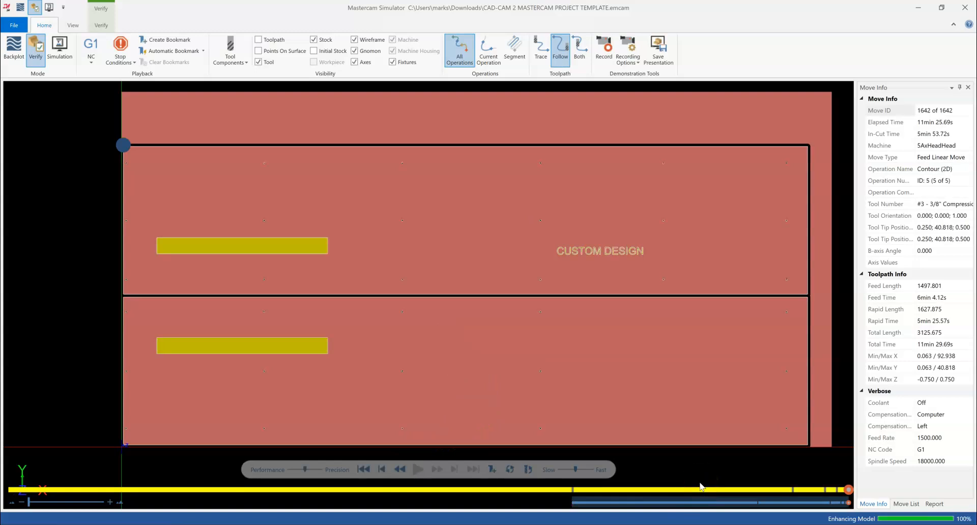
{"action": "left_click", "coordinate": [958, 7]}
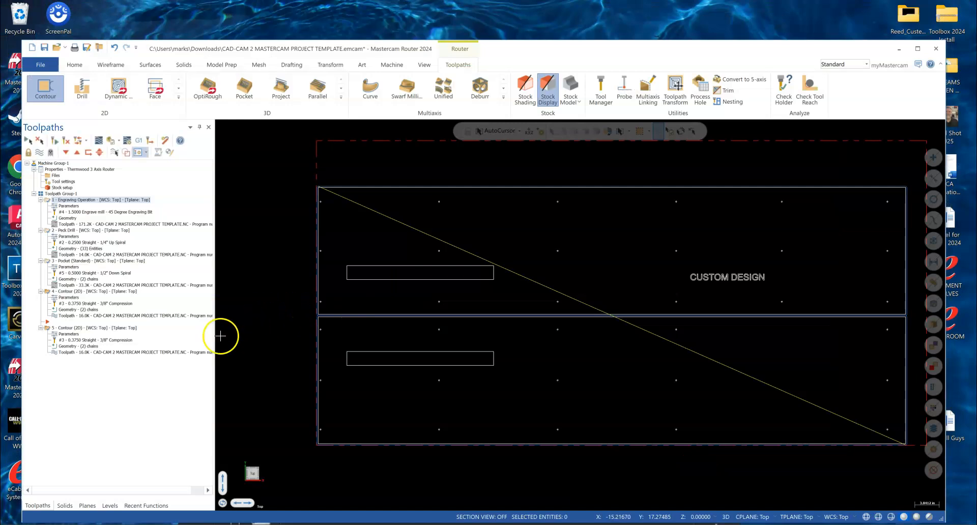